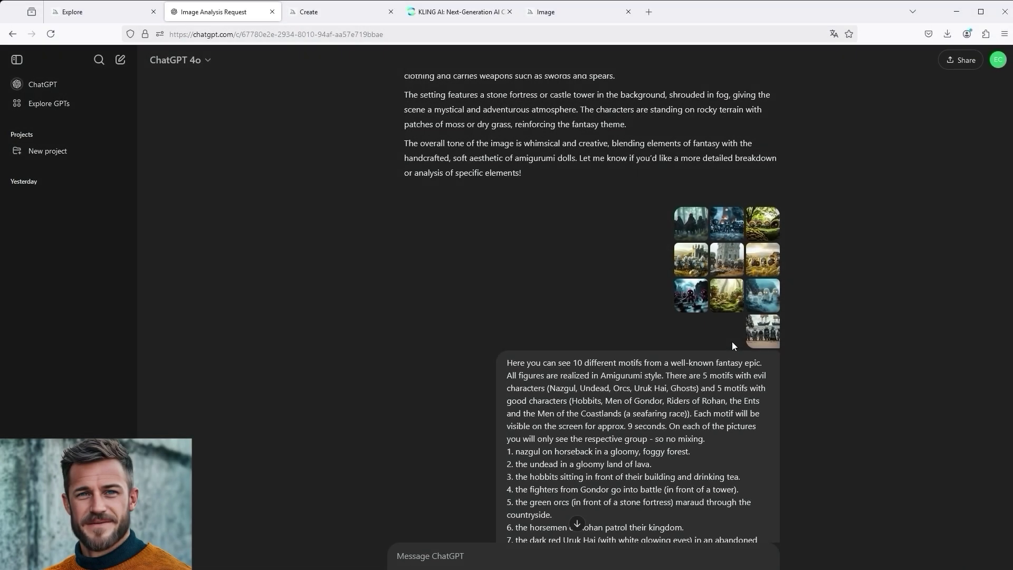
Step: Load the white warriors job's prompt and highlight its amigurumi style words and scene description
scroll(547, 407, down, 4)
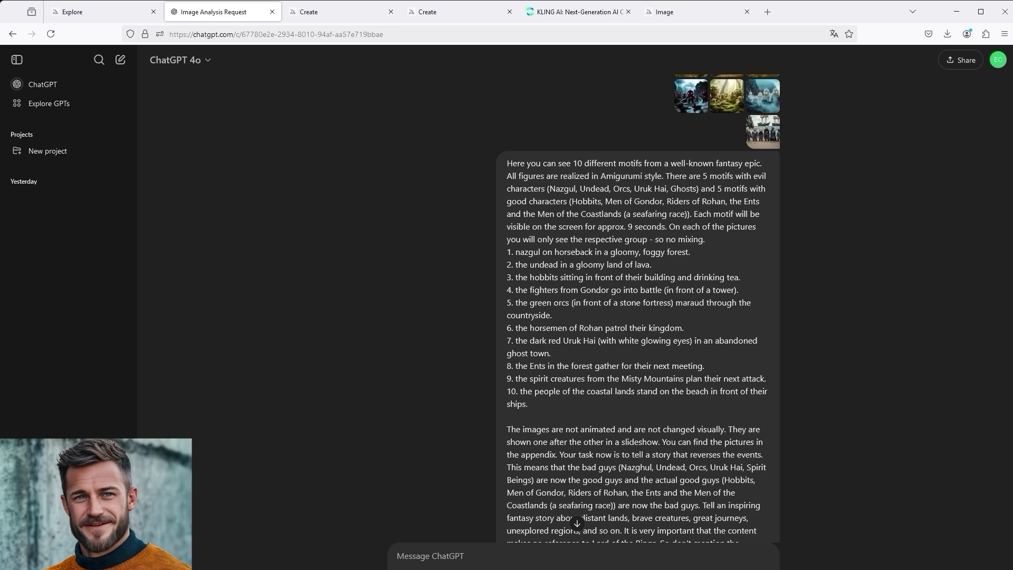
click(317, 13)
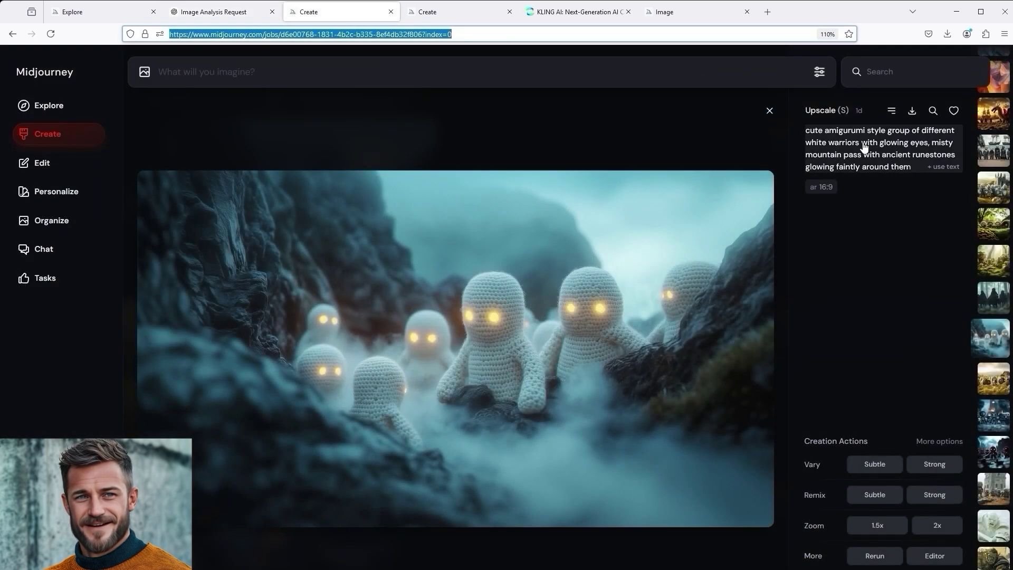
click(930, 167)
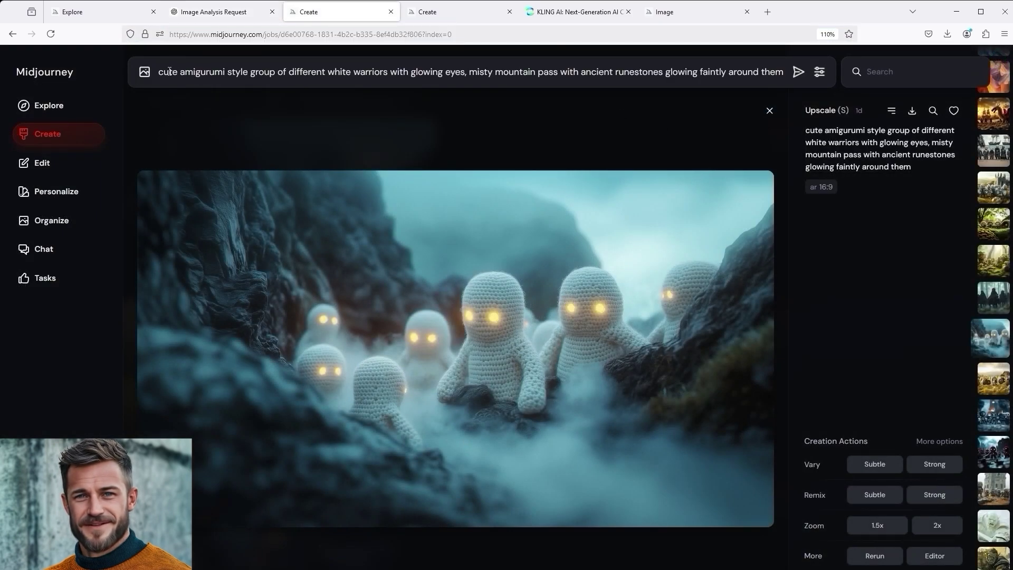
drag(164, 71, 251, 77)
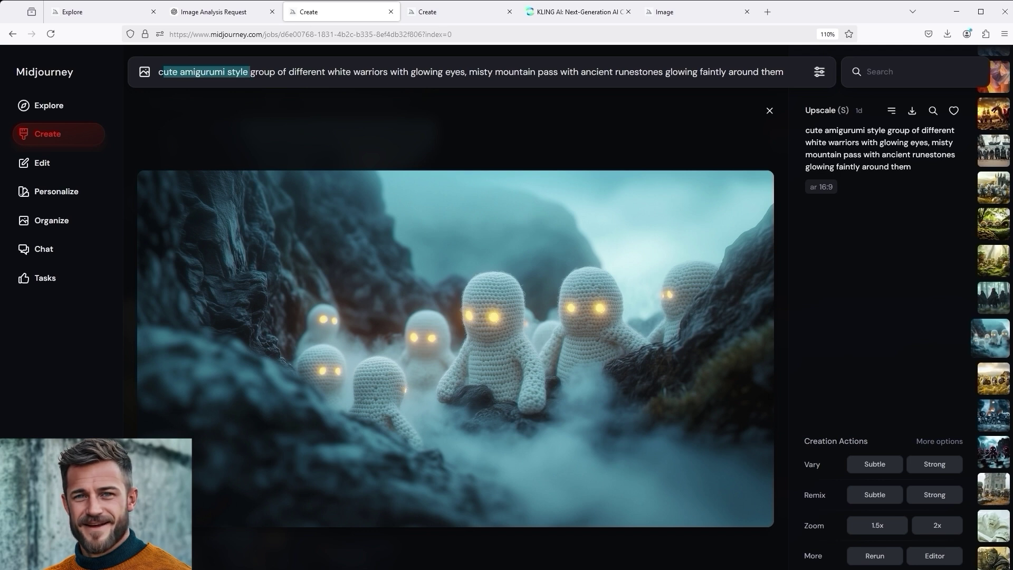
click(286, 76)
drag(252, 73, 785, 71)
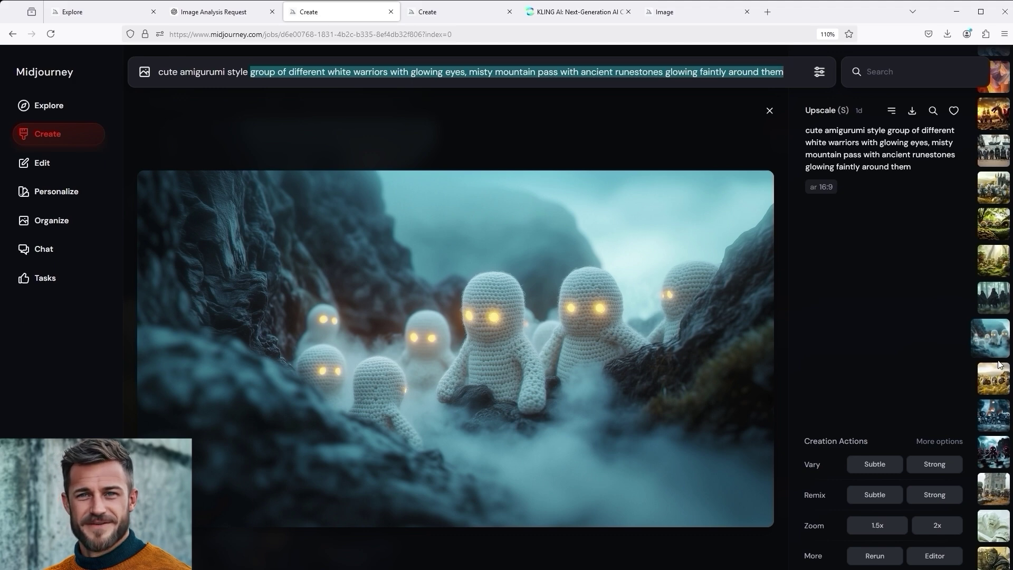
Step: Load the ringwraith job's prompt for comparison, then return to the white warriors image
click(444, 14)
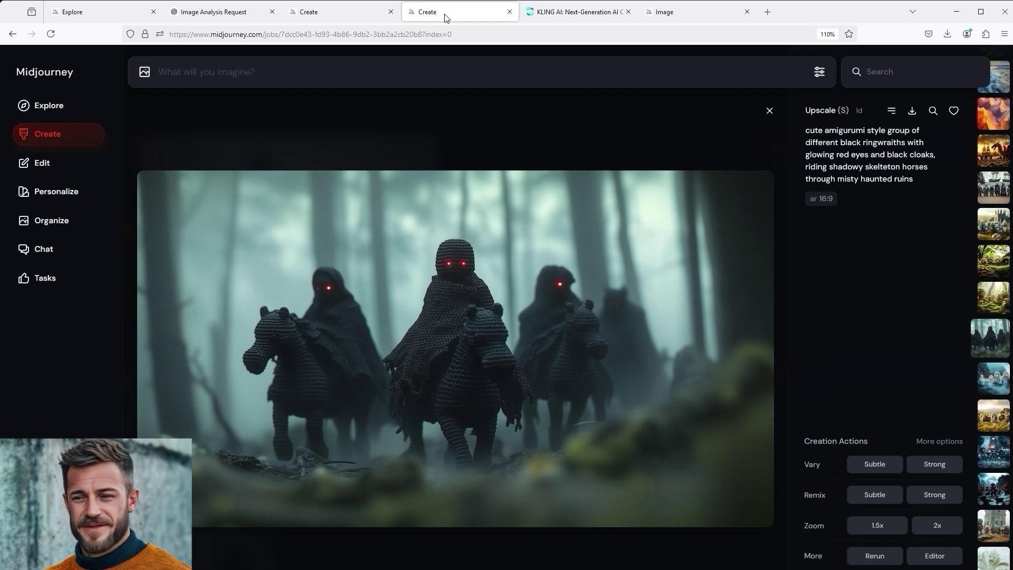
click(938, 180)
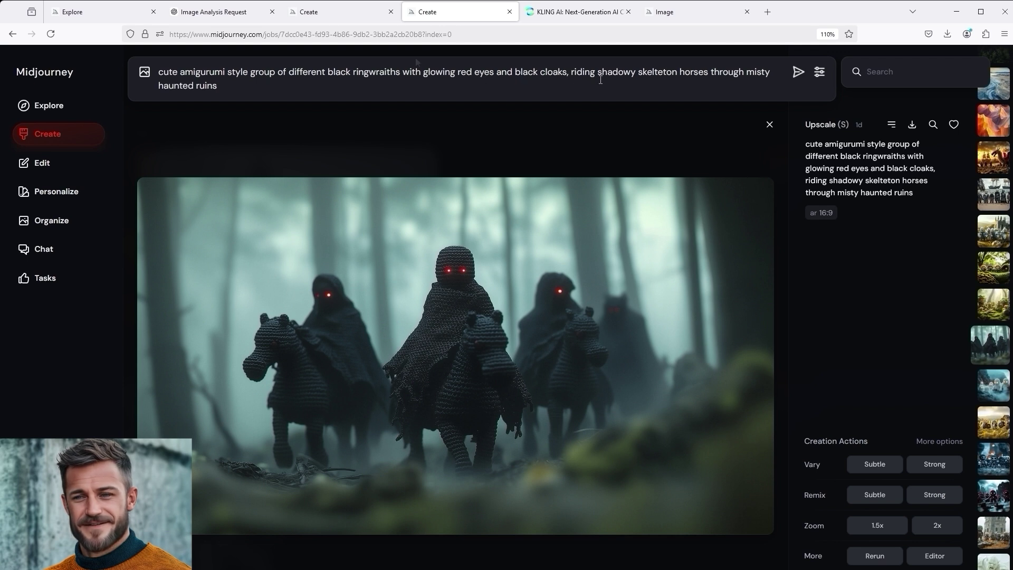
click(291, 14)
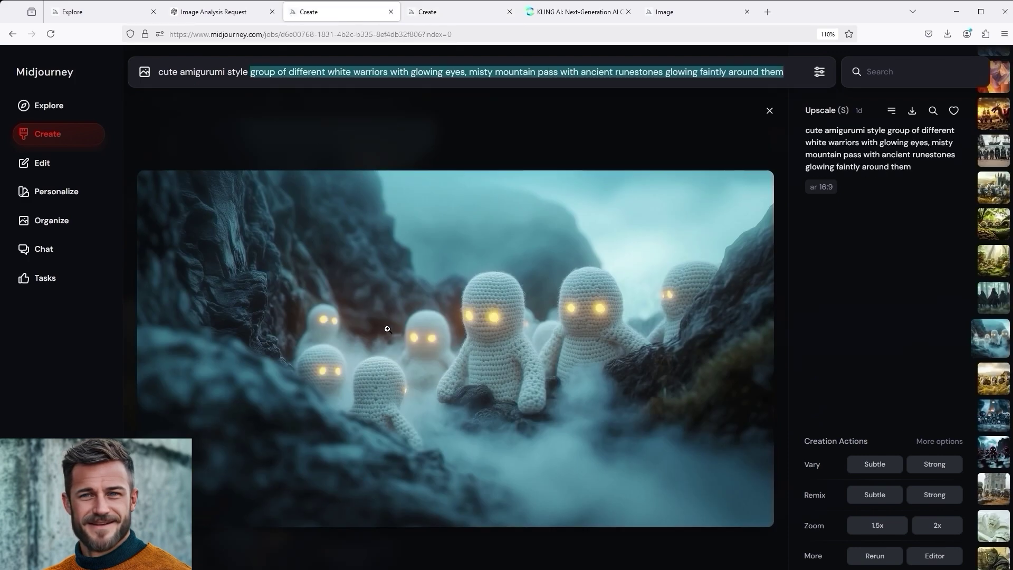
click(578, 11)
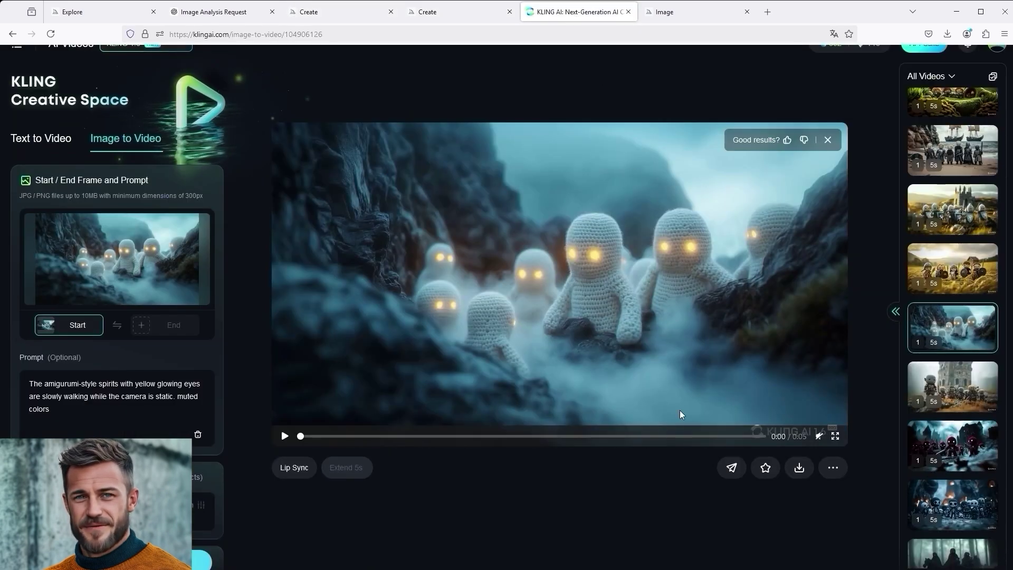
drag(70, 411, 23, 364)
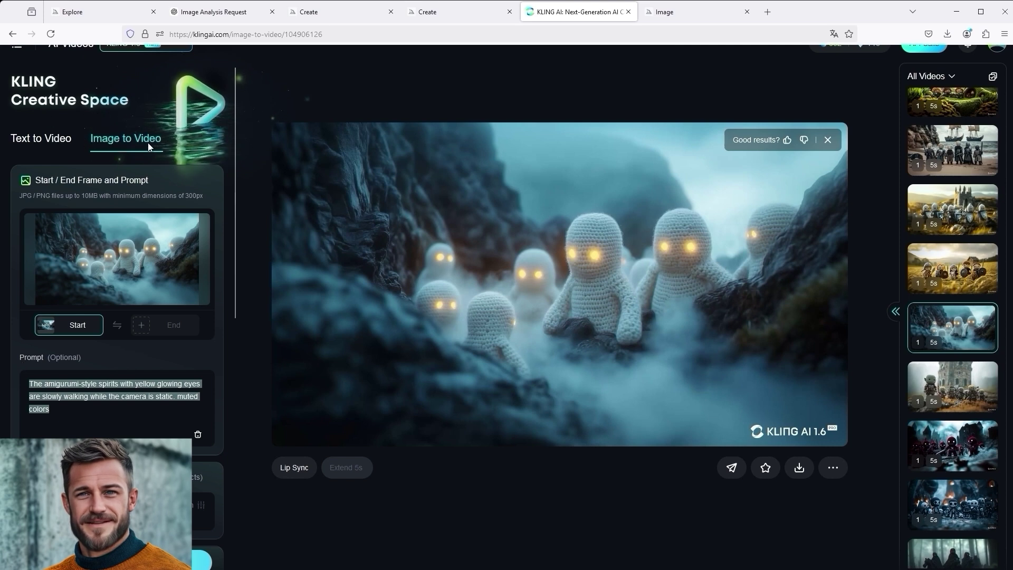
mouse_move(155, 267)
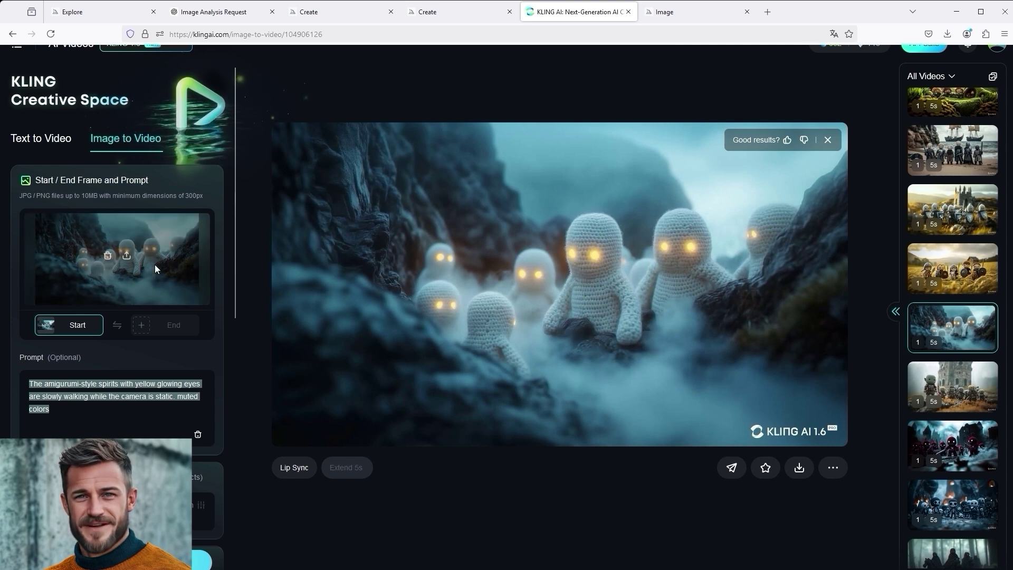
click(61, 416)
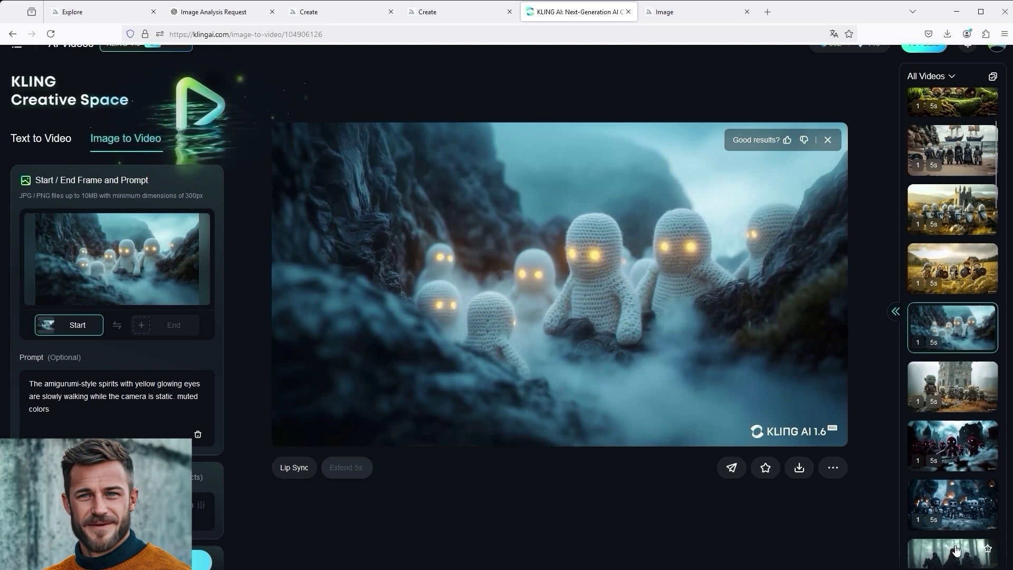
mouse_move(571, 439)
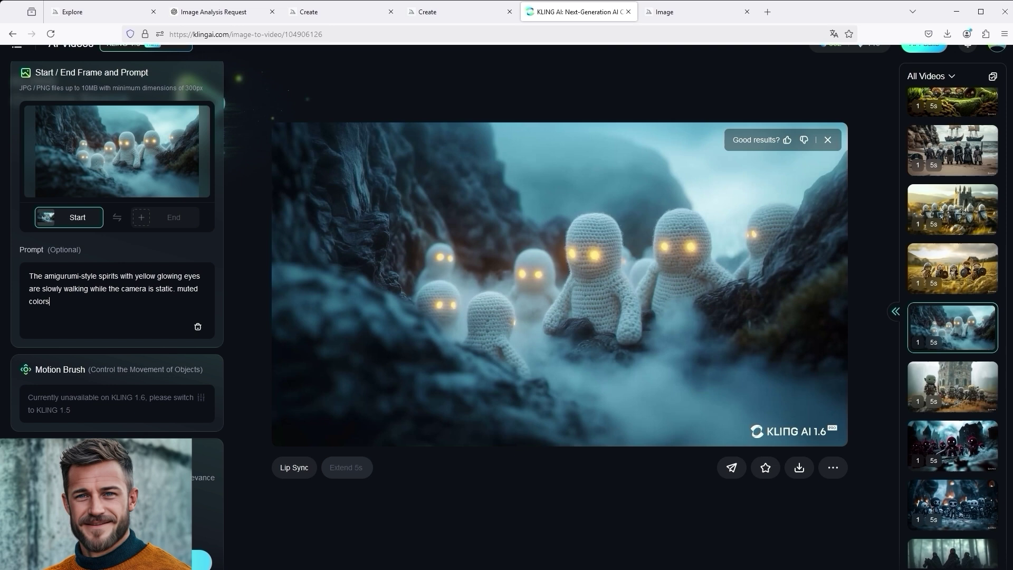
Step: Play the amigurumi spirits video to the end and select its full prompt text
mouse_move(285, 441)
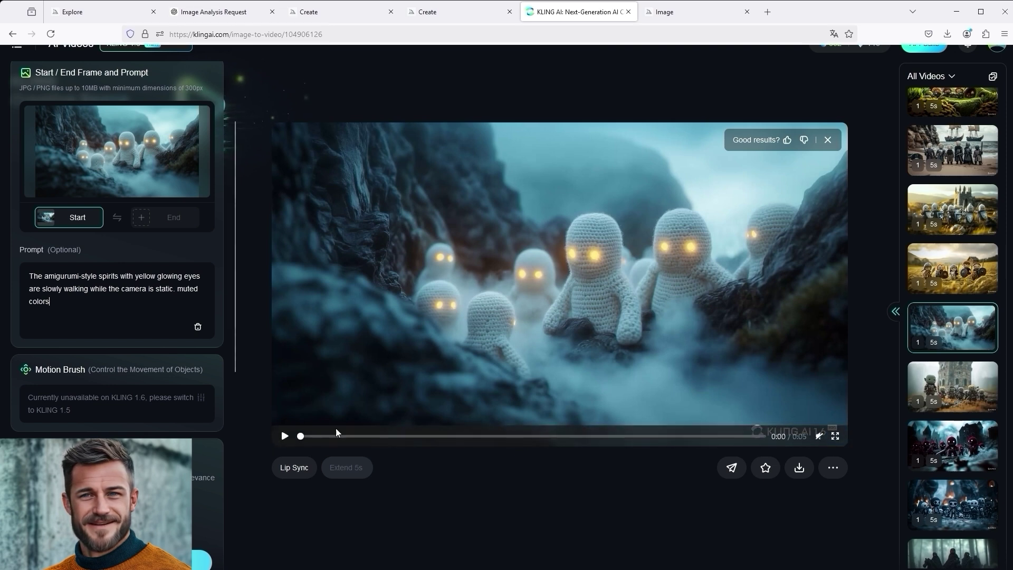
click(285, 437)
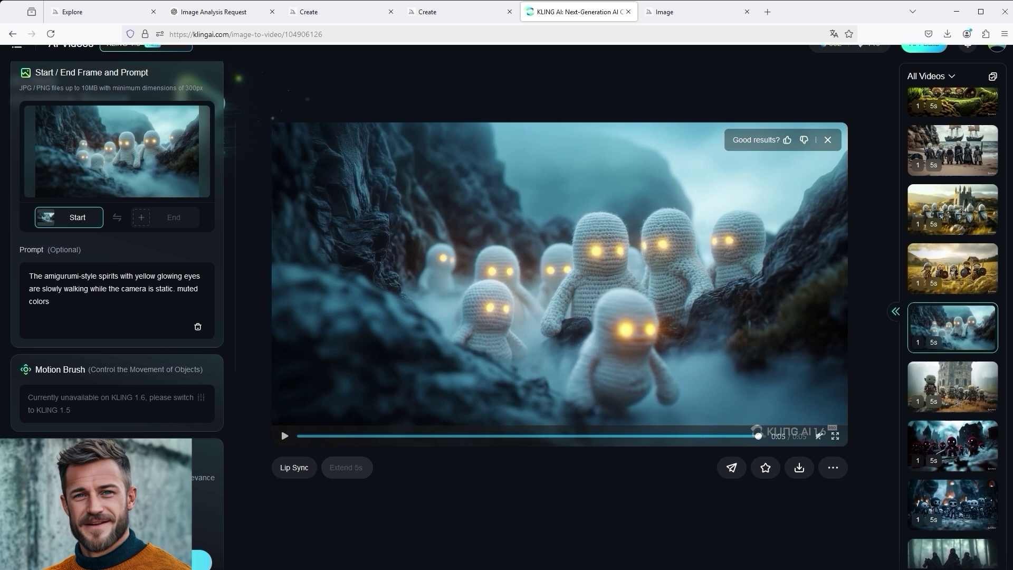
drag(129, 301, 12, 268)
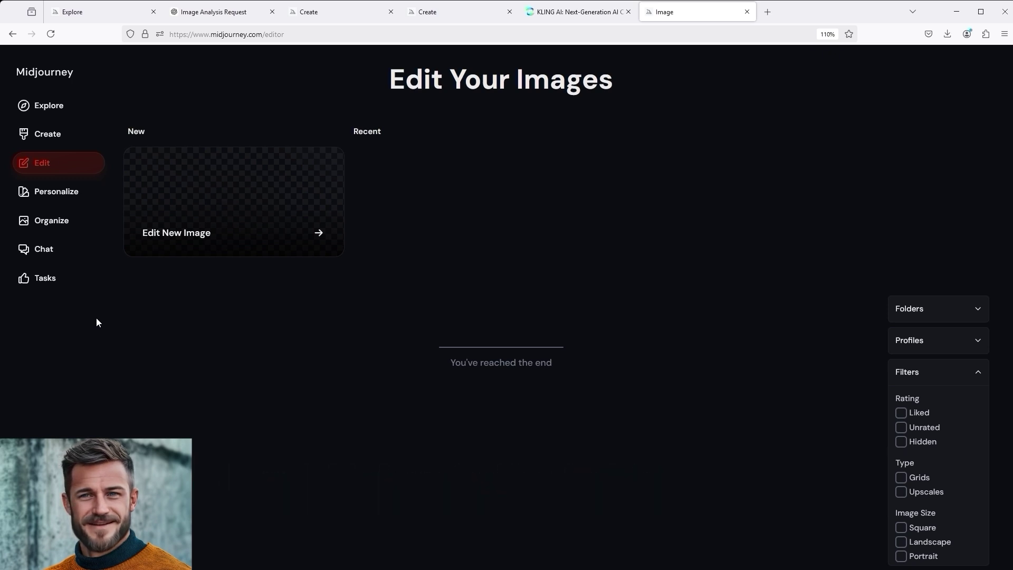
Step: Start a new image edit from Midjourney's Edit section
key(ctrl+1)
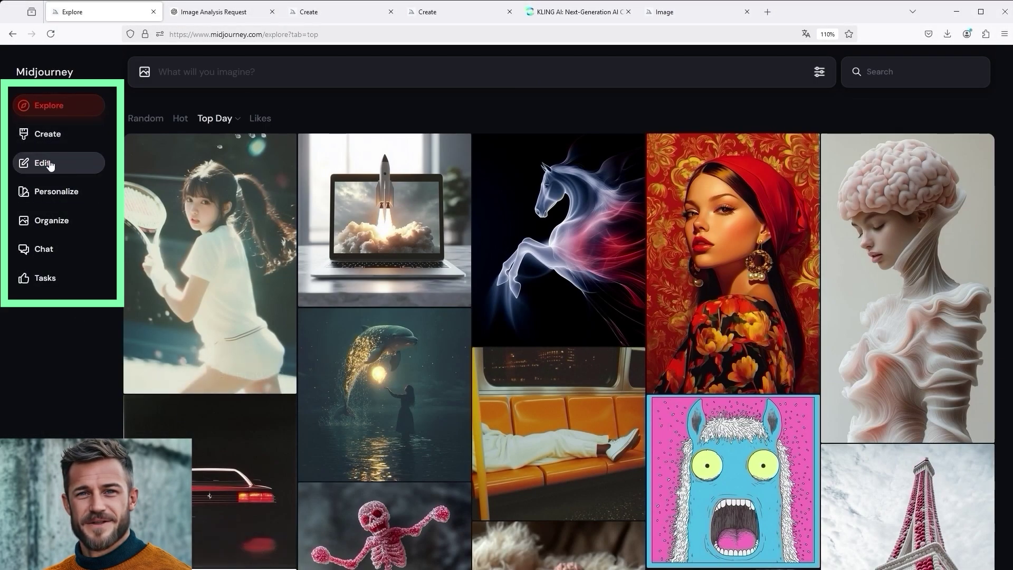
click(50, 165)
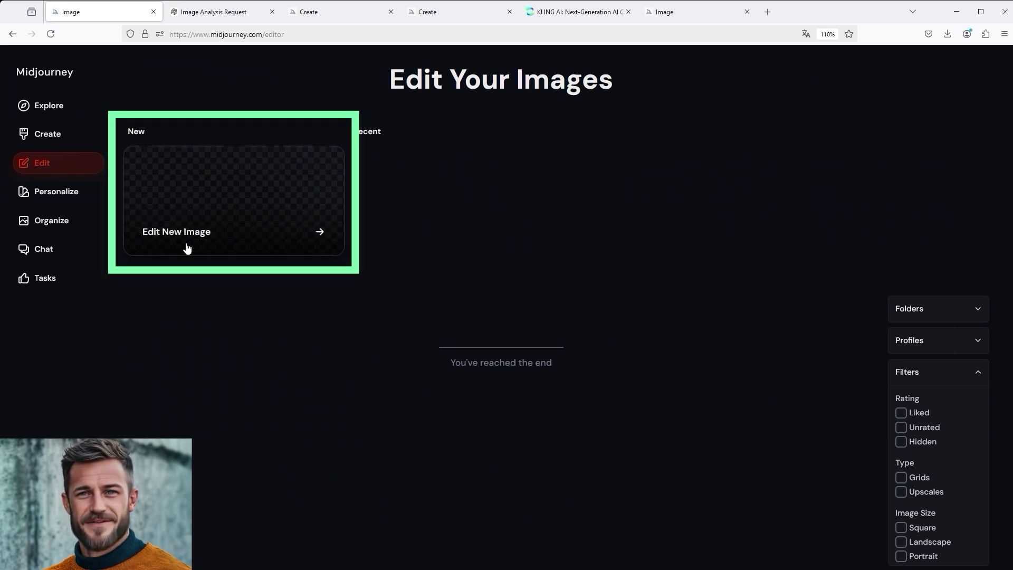
click(215, 208)
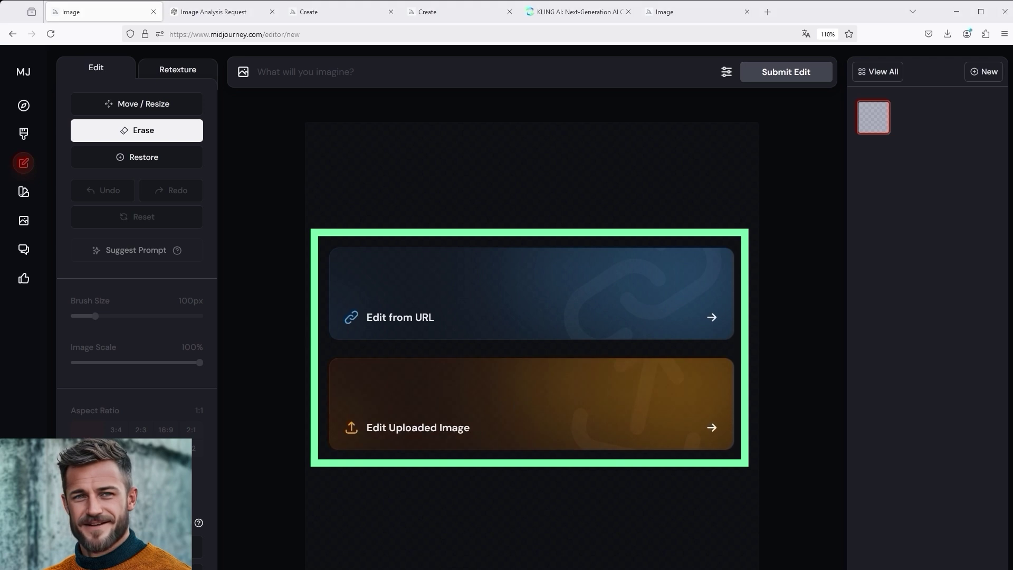
Step: Load the uploaded blue orc image, test an erase stroke at its top-left, then undo it
click(548, 365)
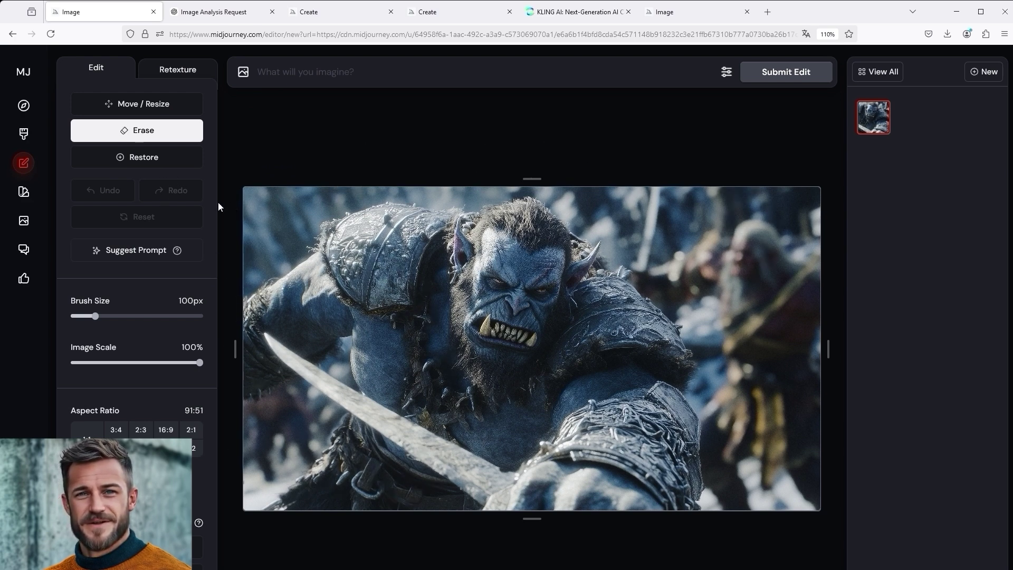
mouse_move(291, 252)
mouse_down()
mouse_move(406, 186)
mouse_move(459, 184)
mouse_move(300, 213)
mouse_move(260, 238)
mouse_move(253, 258)
mouse_up()
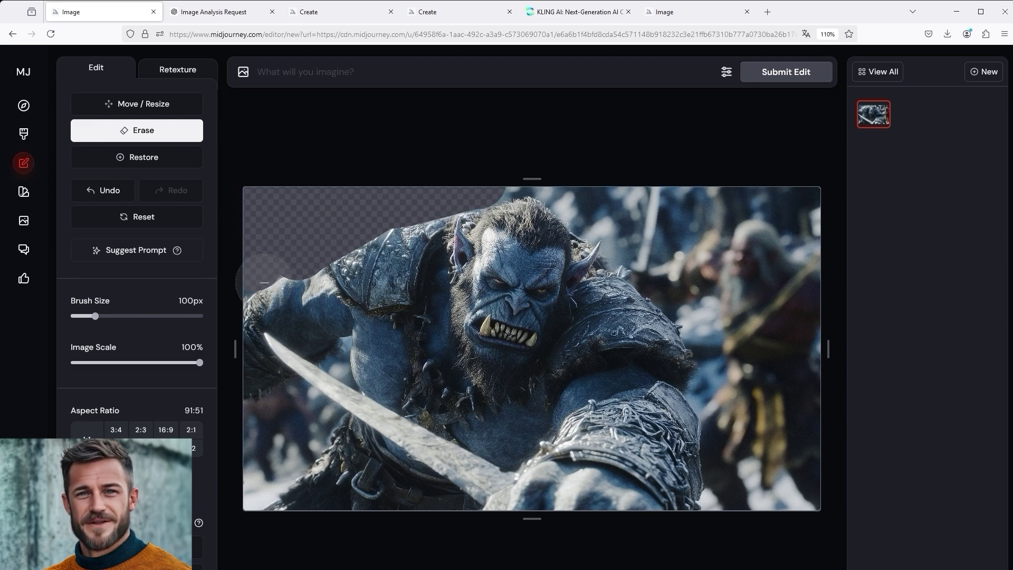
click(114, 193)
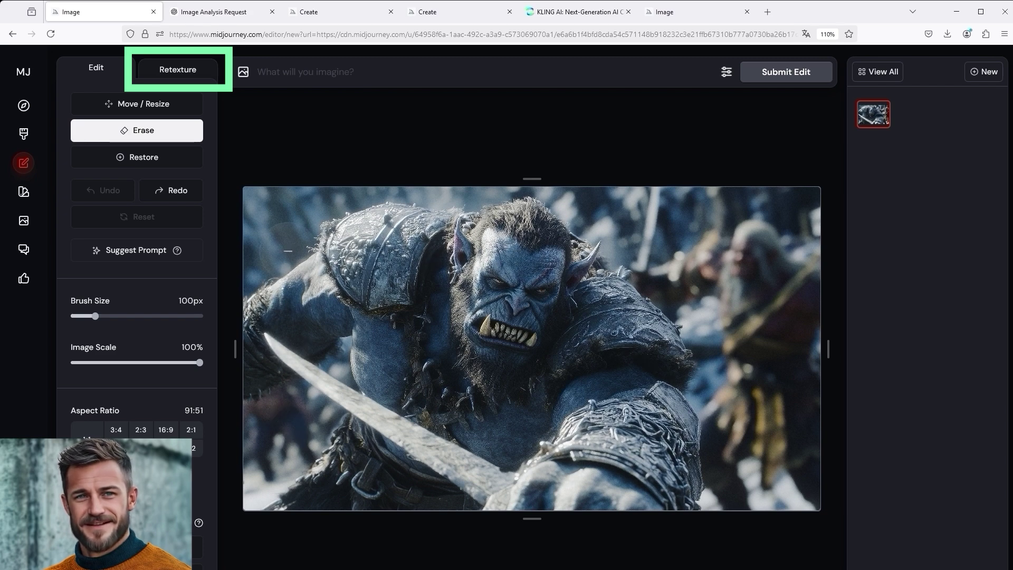
Step: Submit a retexture of the orc photo with the prompt 'an amigurumi style fighting orc'
click(186, 69)
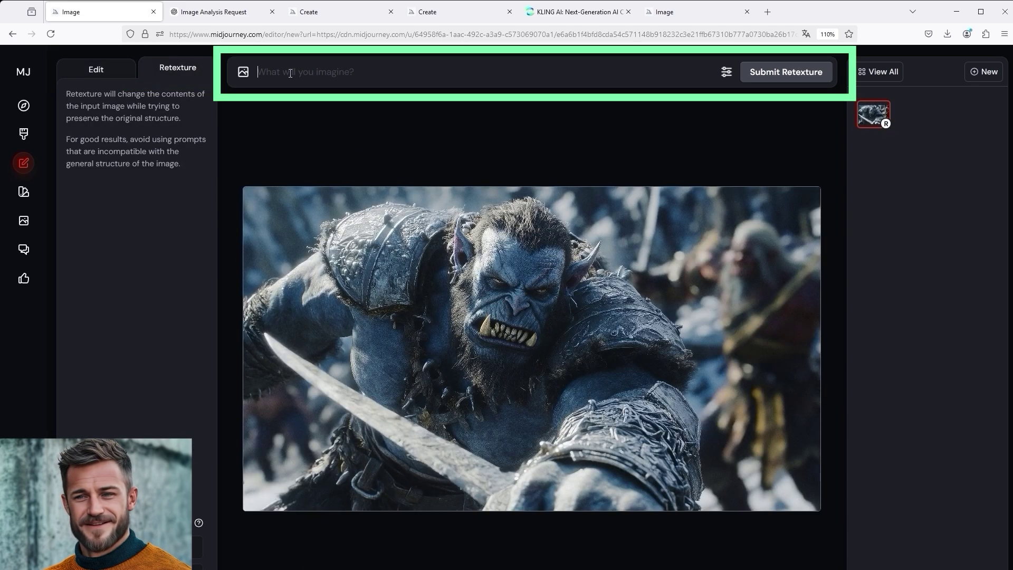
text(a fi)
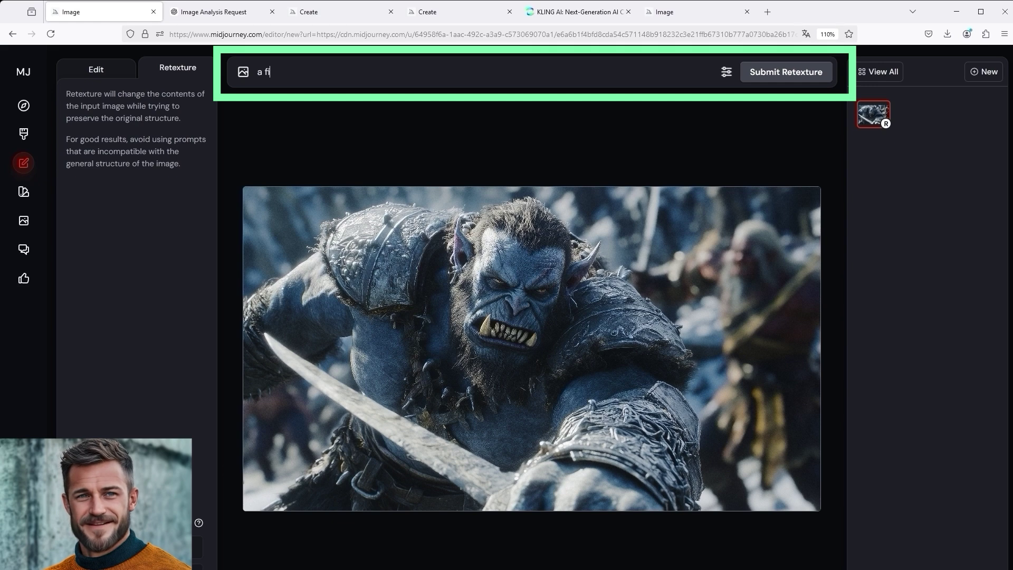
text(ght)
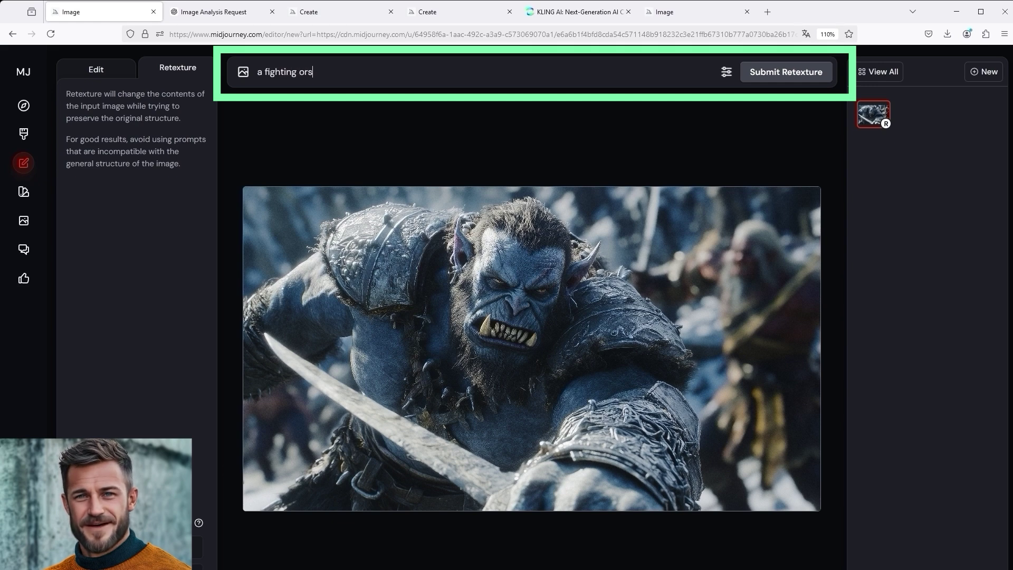
text(ing orc)
click(262, 72)
text(n ama)
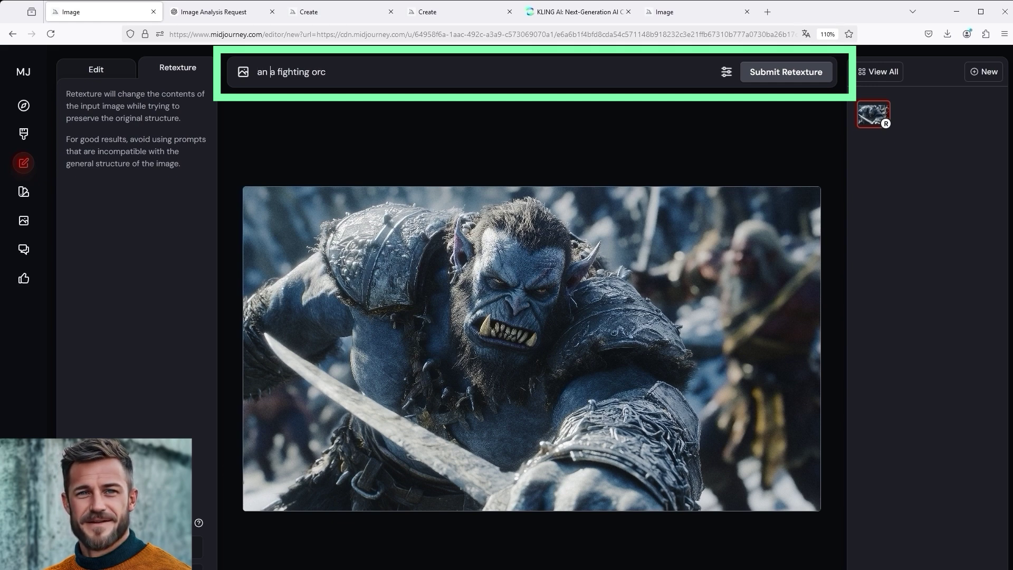
text(i)
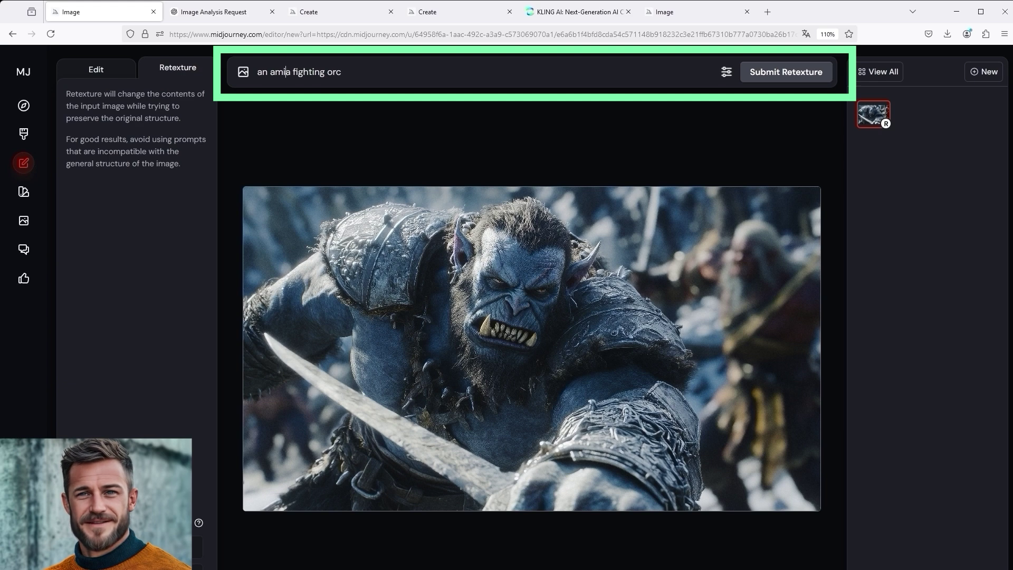
text(gur)
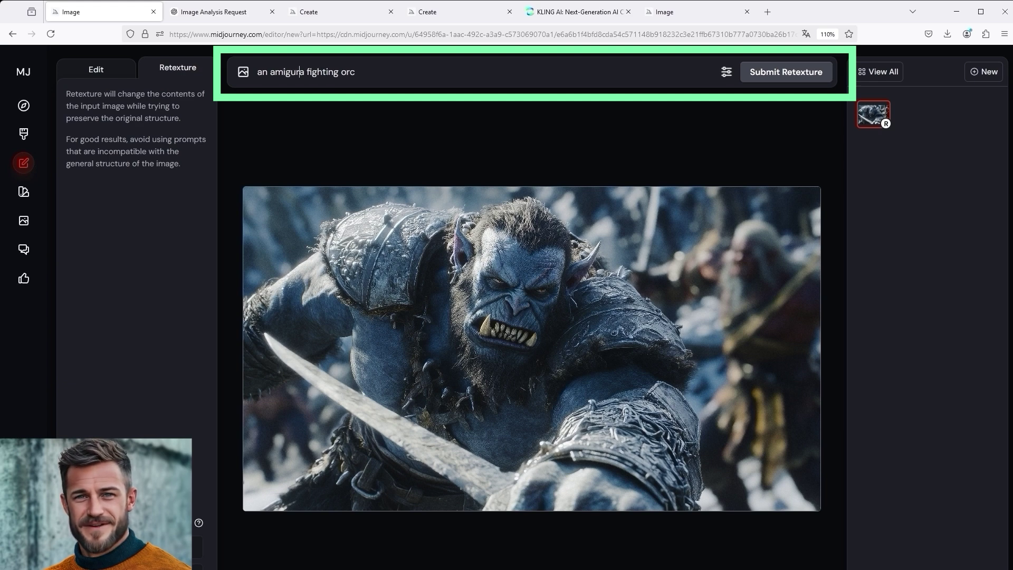
key(Delete)
text(umi style)
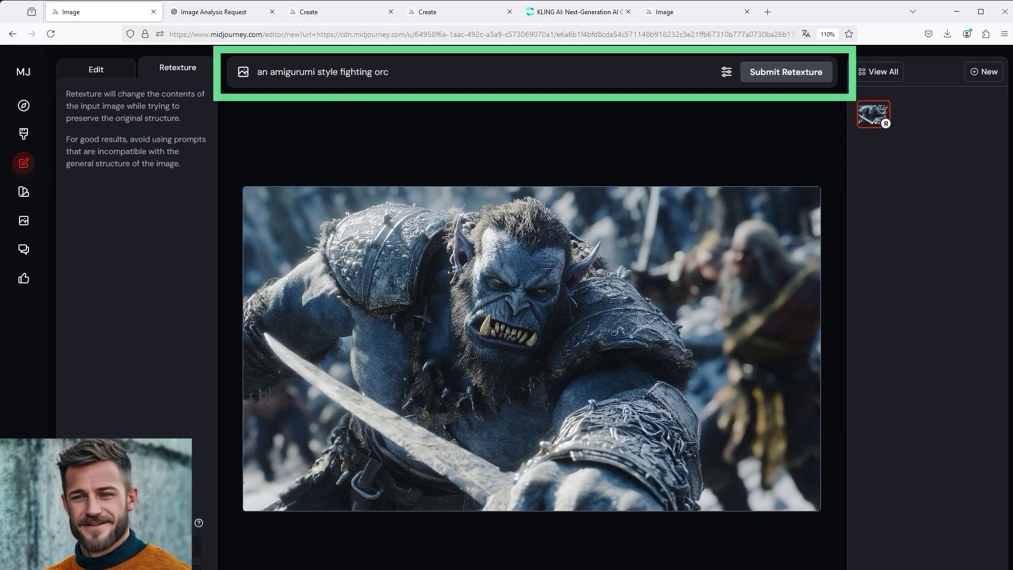
key(Return)
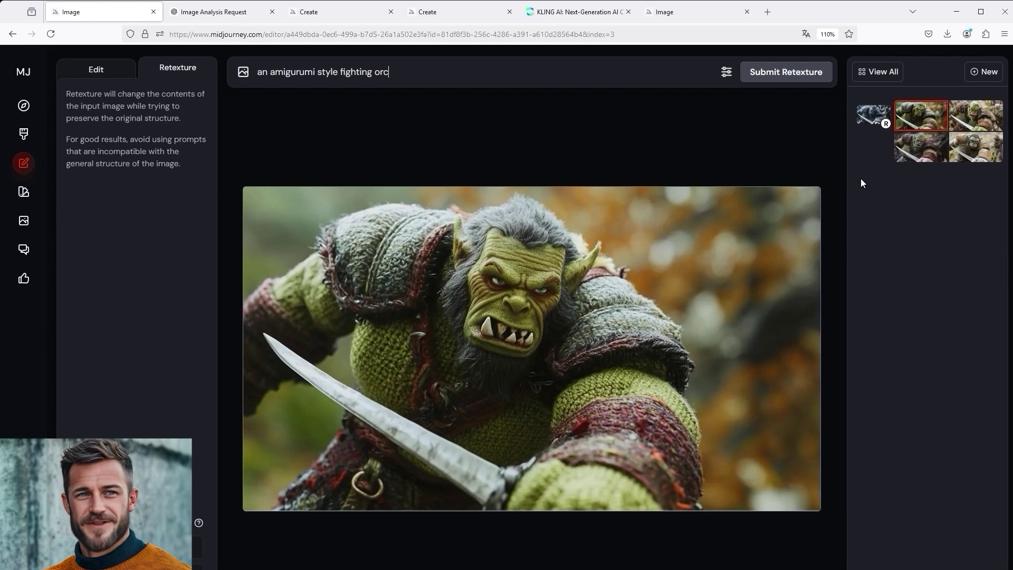
Step: Flip between the four crocheted orc results and the original photo, briefly marking 'fighting orc'
click(976, 115)
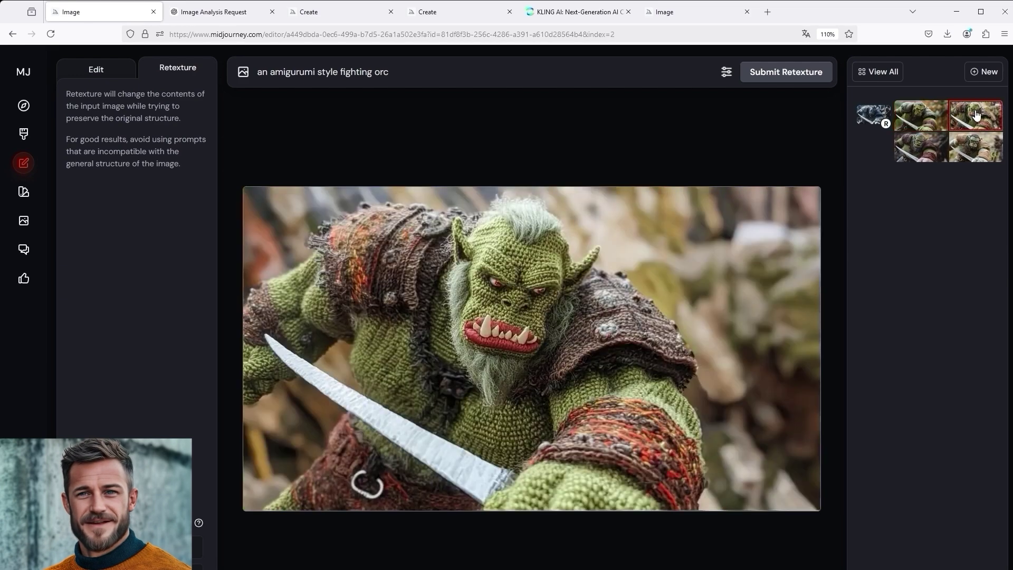
click(917, 152)
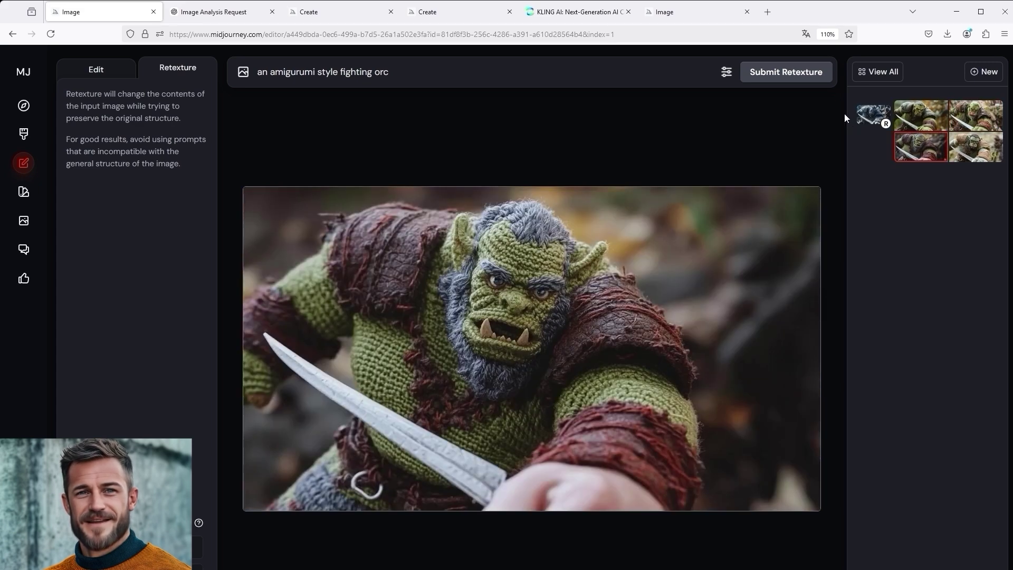
click(872, 113)
click(906, 143)
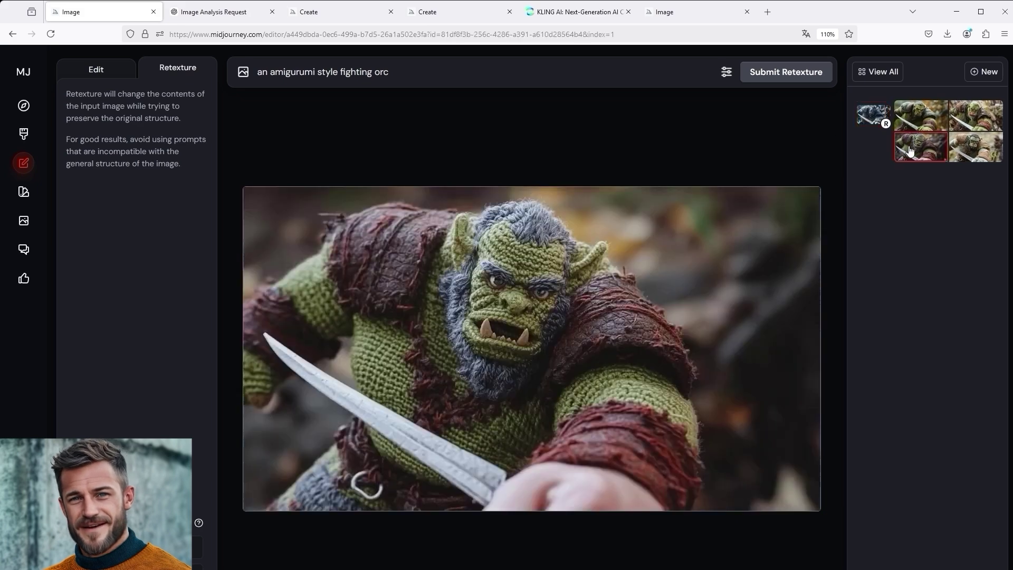
click(874, 120)
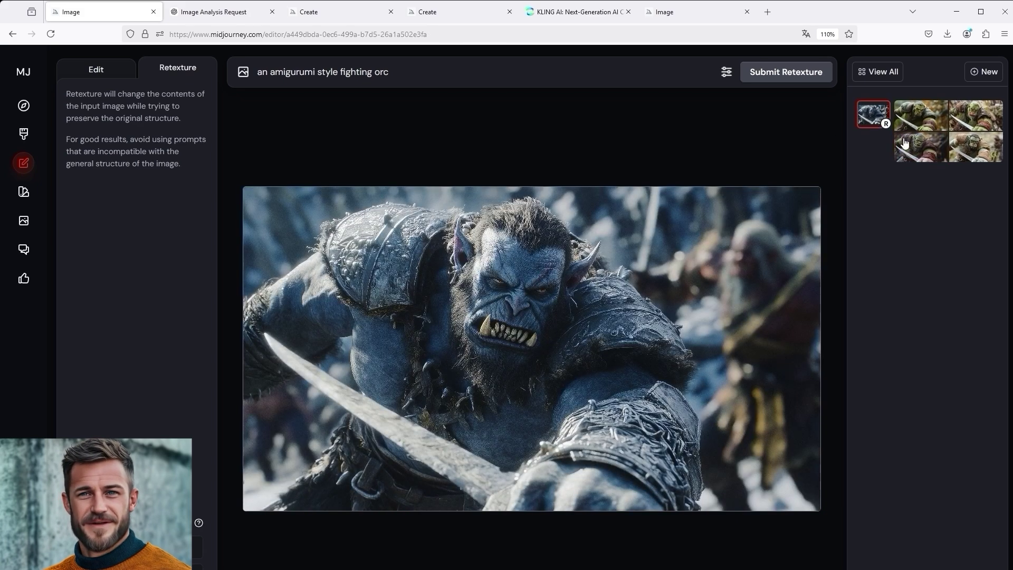
click(915, 152)
click(938, 123)
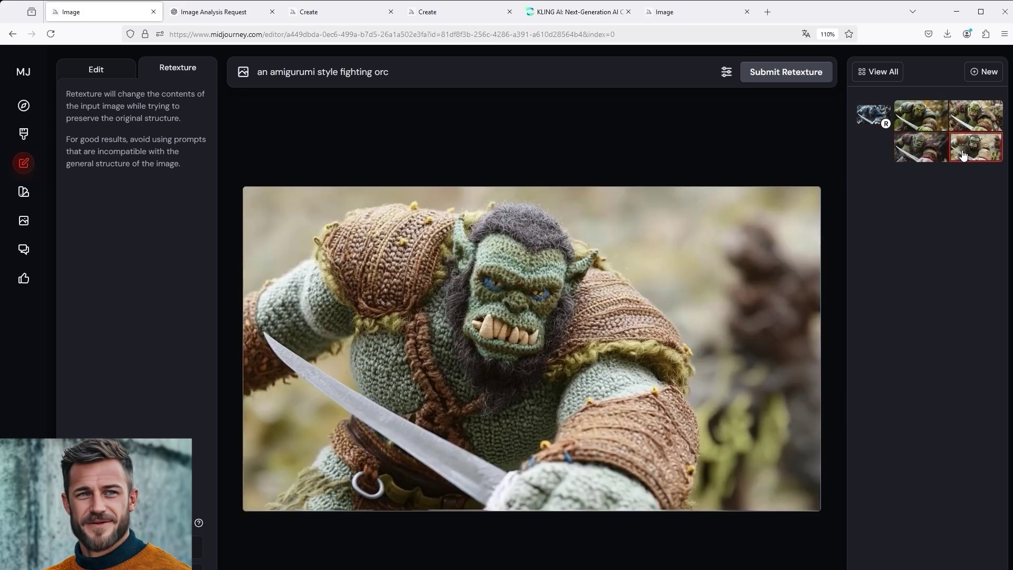
click(976, 116)
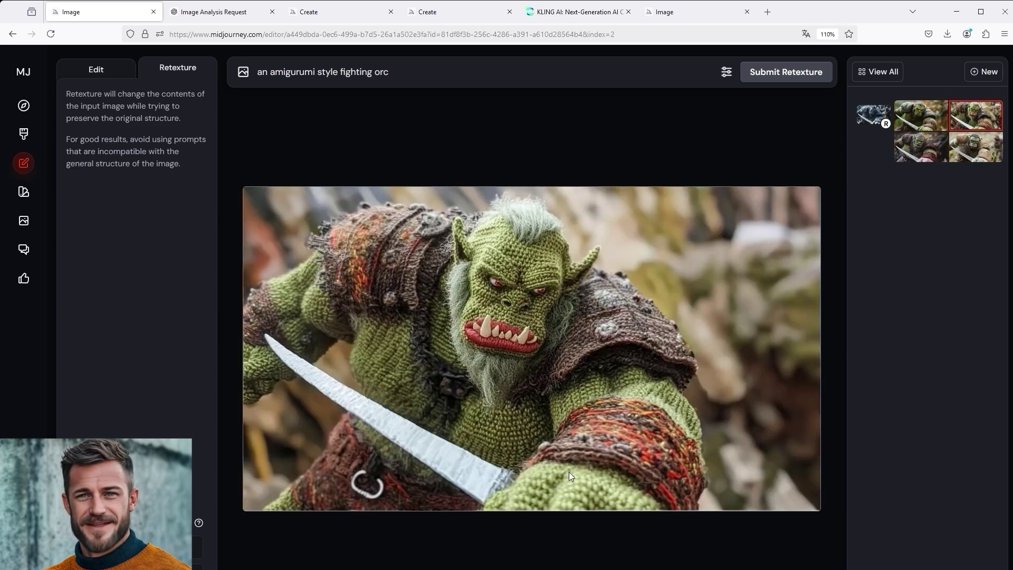
drag(340, 71, 389, 72)
click(874, 117)
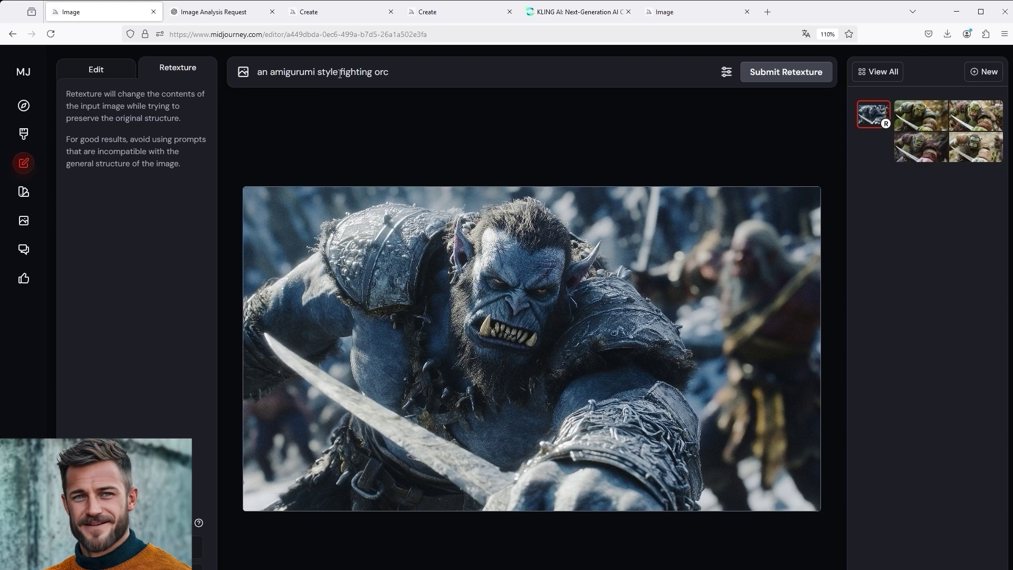
Step: Select 'an amigurumi style' in the prompt after rechecking the blue-bearded result and original
drag(339, 73, 248, 73)
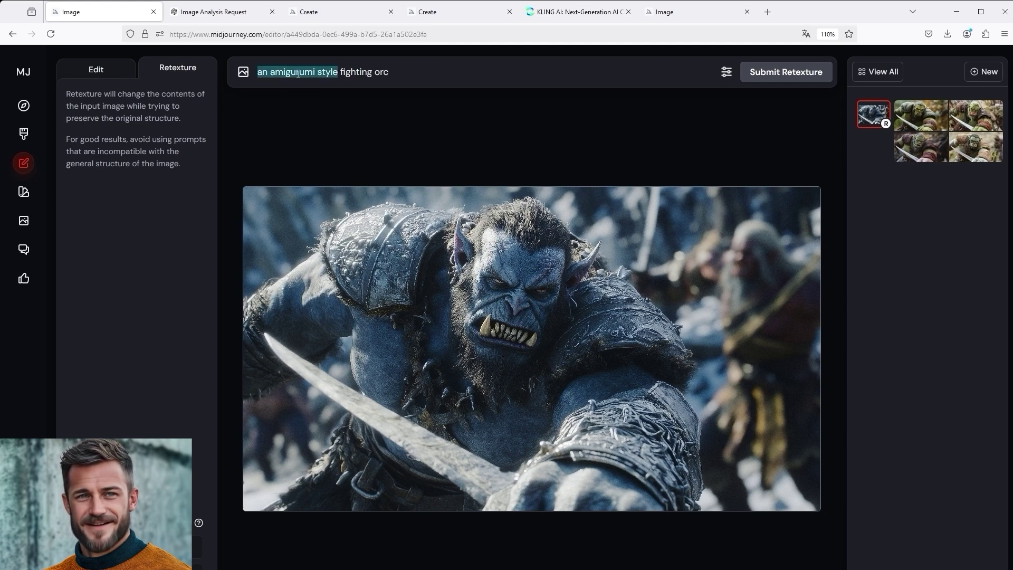
click(918, 148)
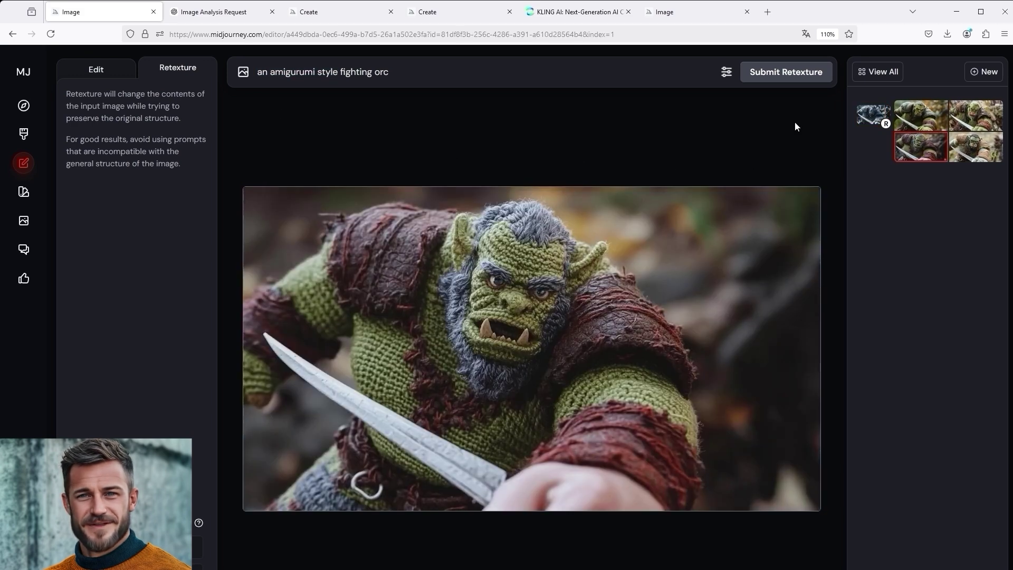
click(874, 118)
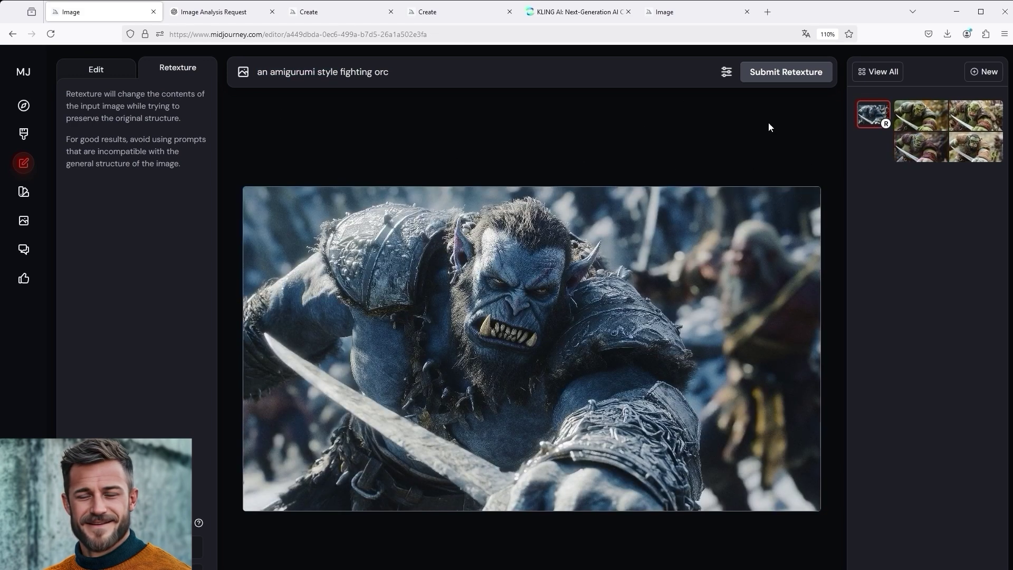
click(319, 72)
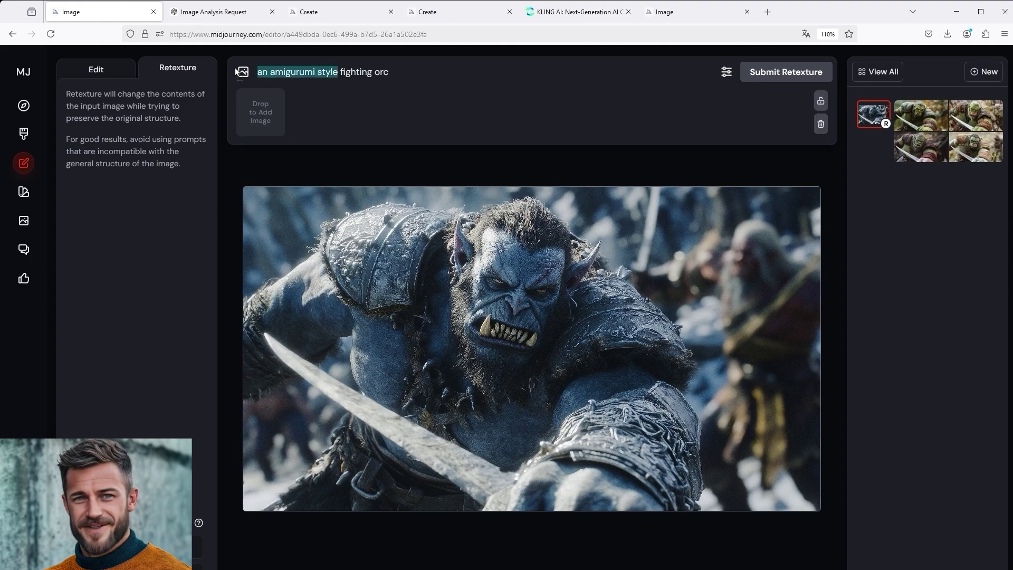
key(Escape)
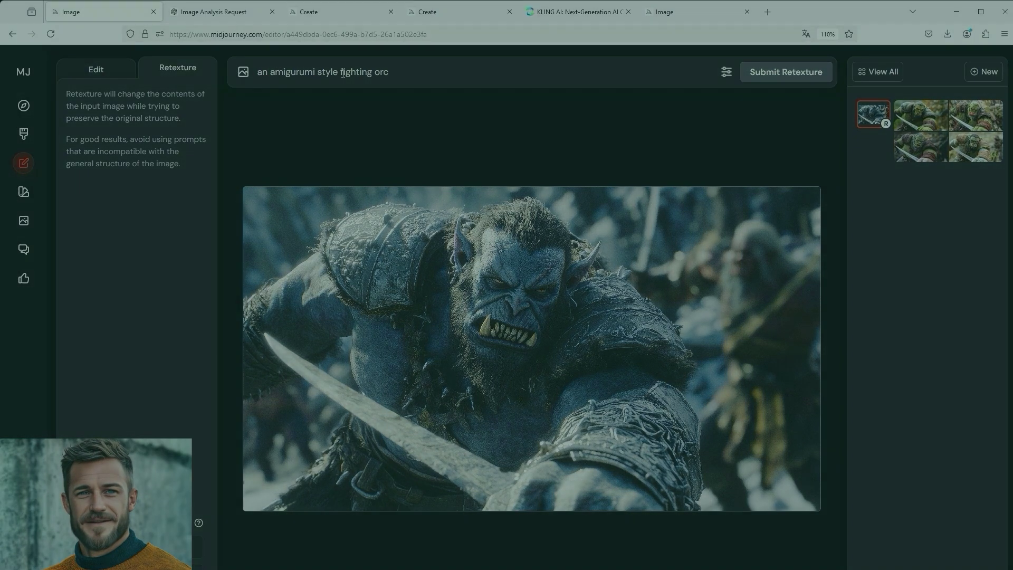
drag(343, 73, 219, 78)
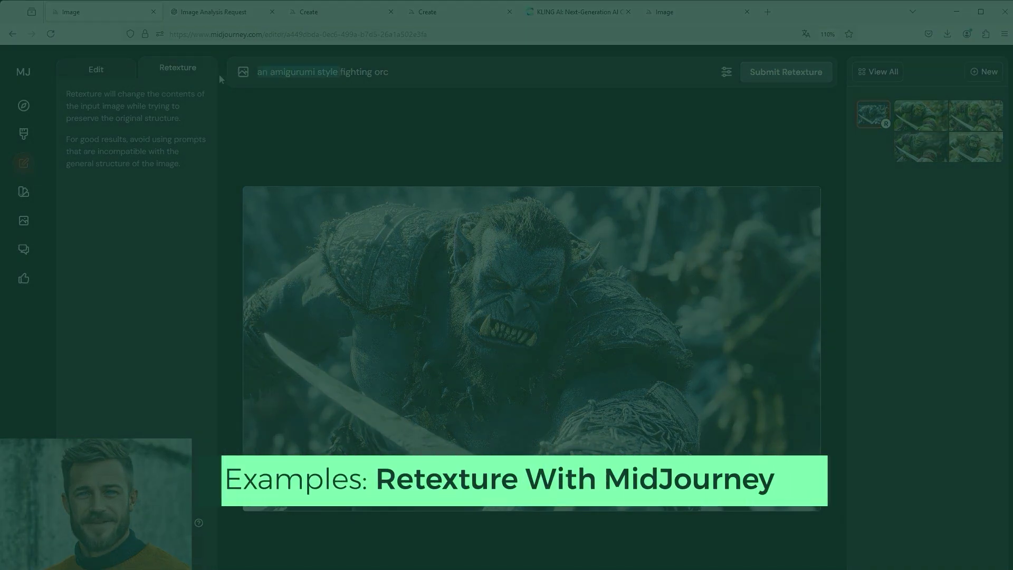
Step: Retexture with the prompt '1950s style pink fighting orc' and view the blue-and-pink orc result
text(1950s s)
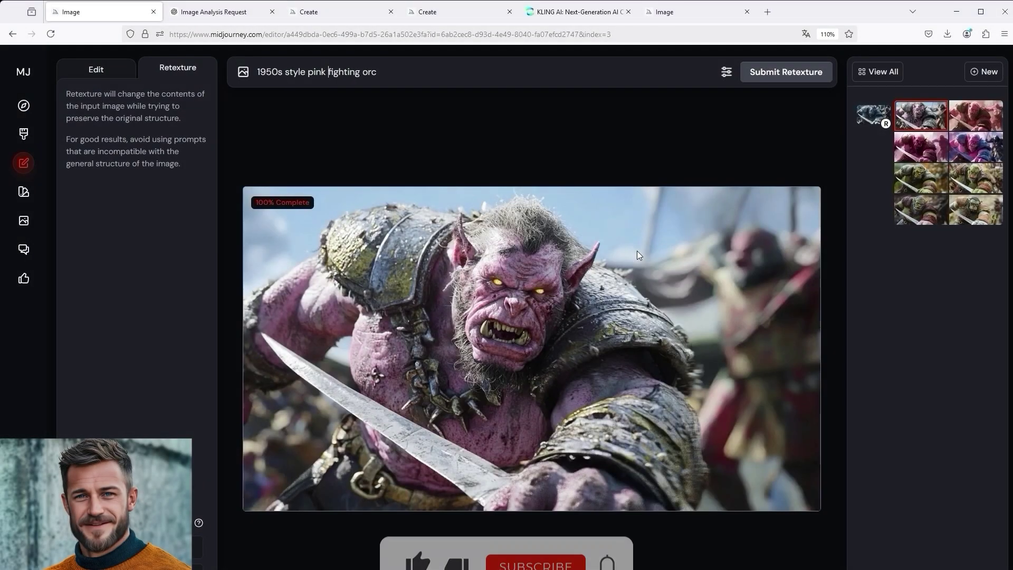
click(996, 154)
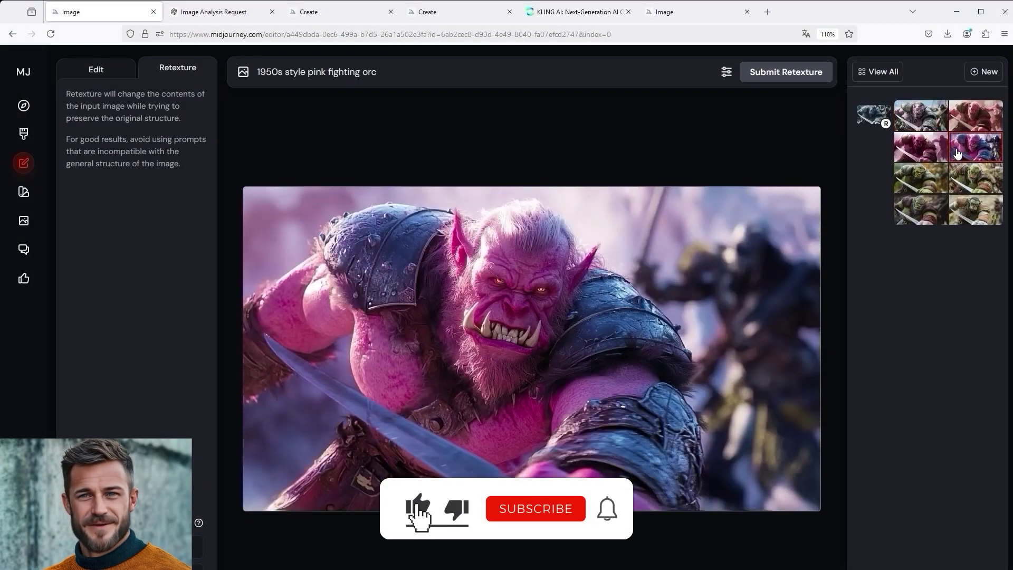